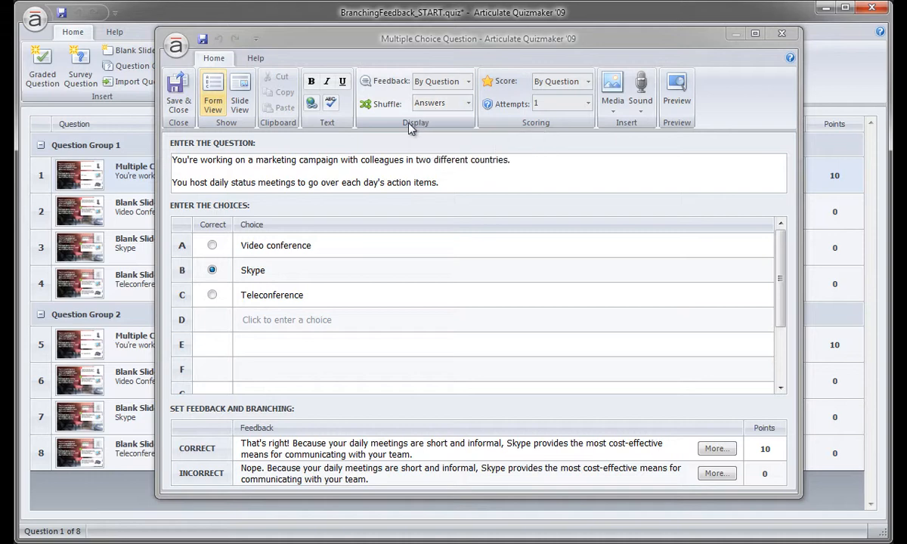
# Switch to Slide View and nudge the Video conference answer text and picture on the slide.
pyautogui.click(240, 102)
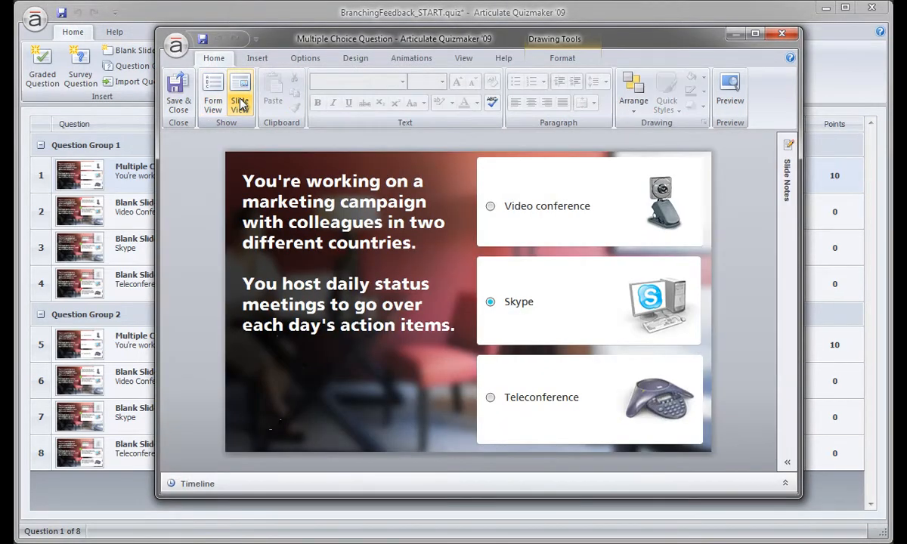
pyautogui.click(515, 209)
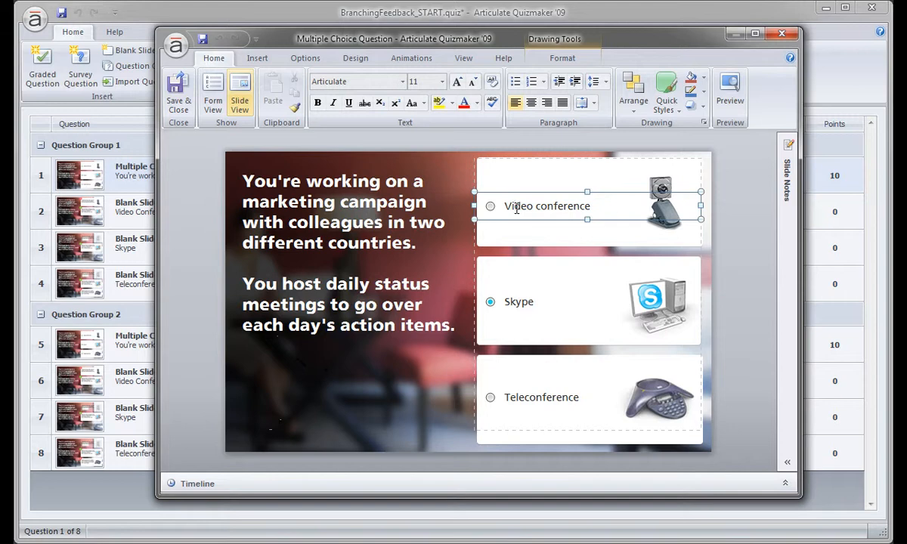
pyautogui.moveTo(519, 188)
pyautogui.mouseDown()
pyautogui.moveTo(491, 184)
pyautogui.moveTo(490, 195)
pyautogui.mouseUp()
pyautogui.click(532, 240)
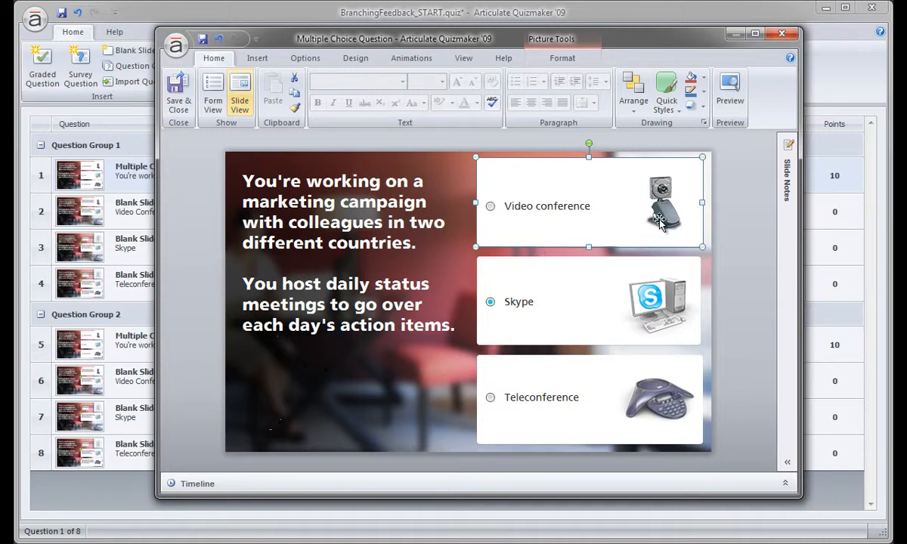
pyautogui.click(573, 209)
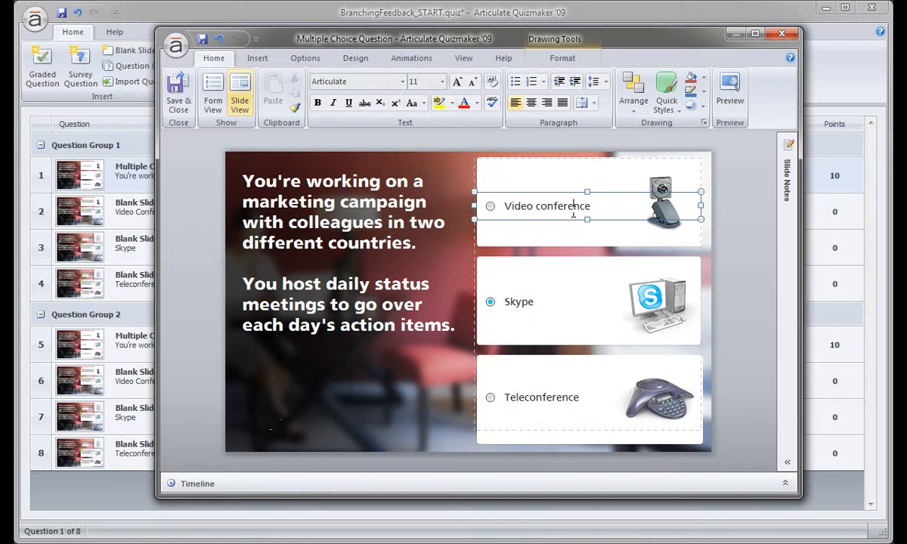
pyautogui.moveTo(557, 192)
pyautogui.mouseDown()
pyautogui.moveTo(547, 257)
pyautogui.moveTo(556, 292)
pyautogui.moveTo(558, 200)
pyautogui.mouseUp()
# Back in Form View, set answer Shuffle to None so choices keep a fixed order.
pyautogui.click(214, 106)
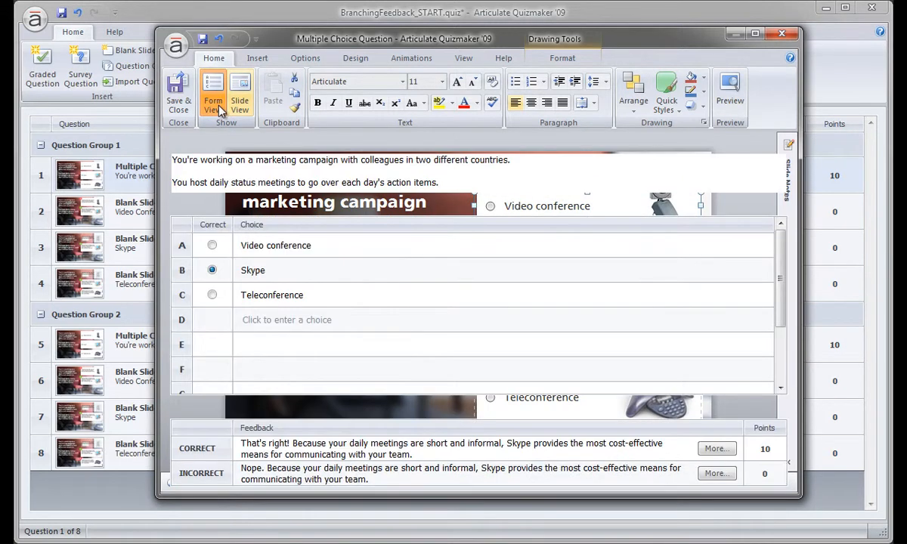
pyautogui.click(468, 102)
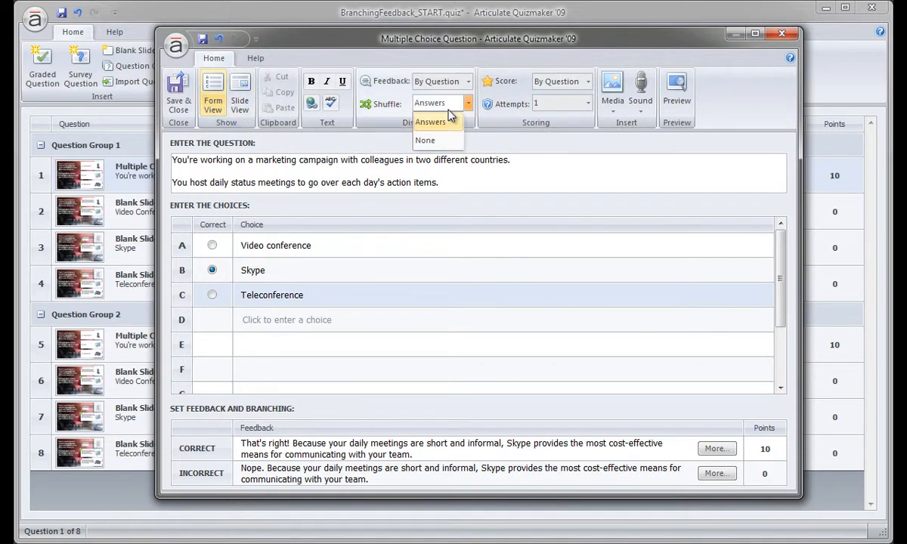
pyautogui.click(427, 141)
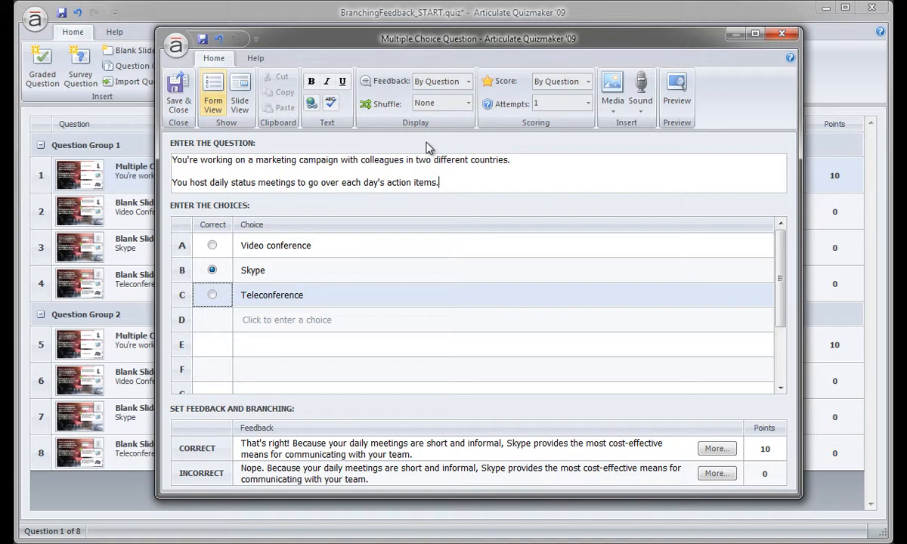
pyautogui.click(412, 168)
# Set the question's Feedback mode to By Answer.
pyautogui.click(442, 81)
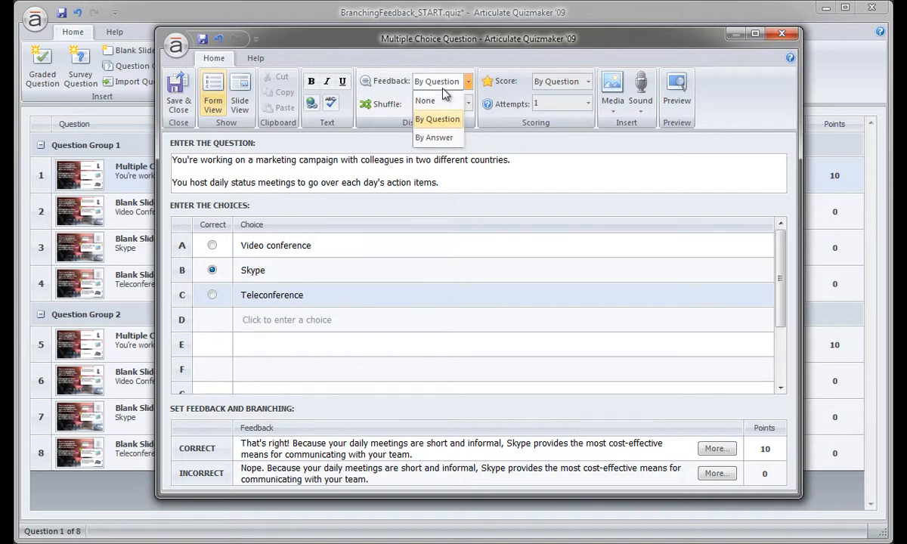
pyautogui.click(442, 139)
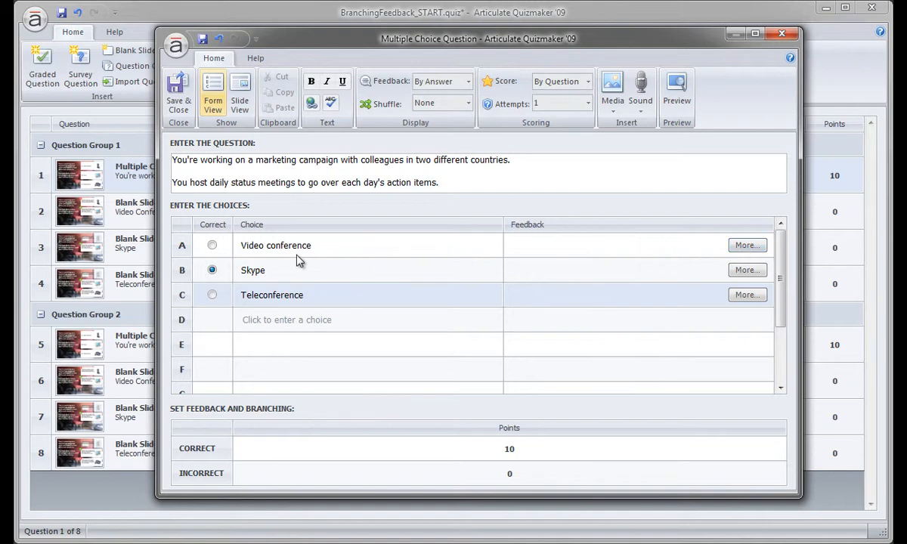
# Branch the Video conference answer's feedback to slide 2. Video Conference.
pyautogui.click(747, 247)
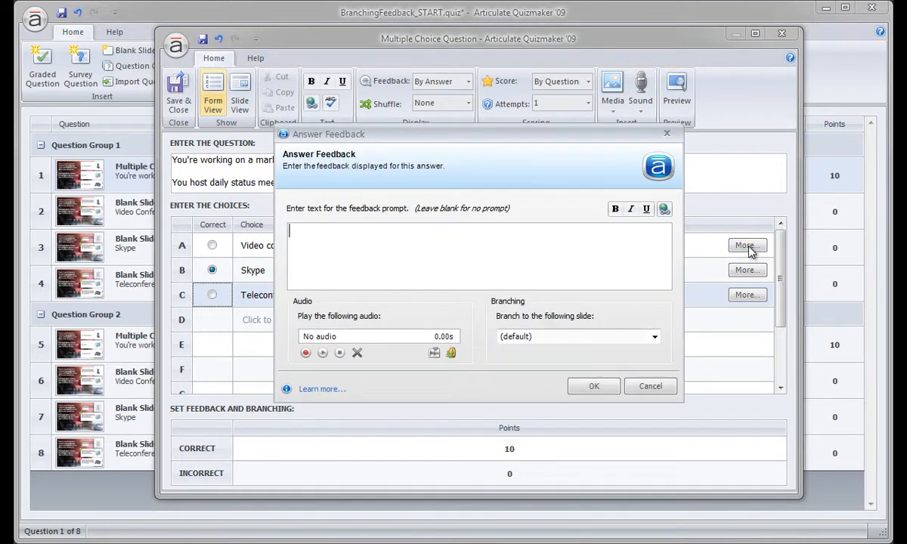
pyautogui.moveTo(500, 138); pyautogui.dragTo(541, 46)
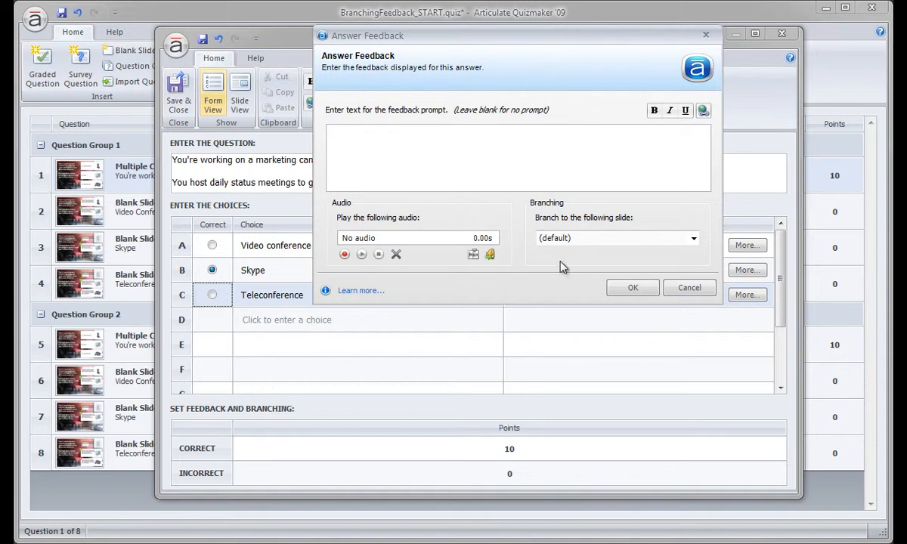
pyautogui.click(568, 241)
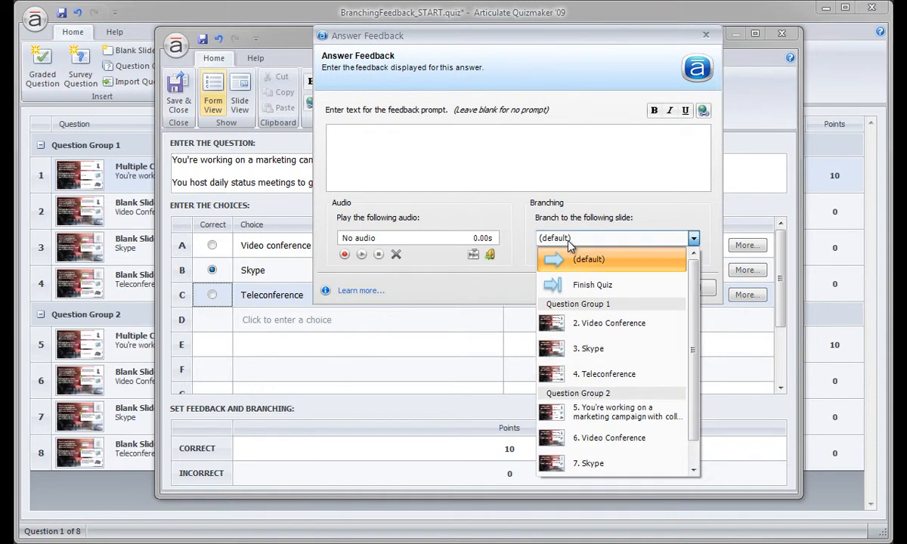
pyautogui.click(644, 330)
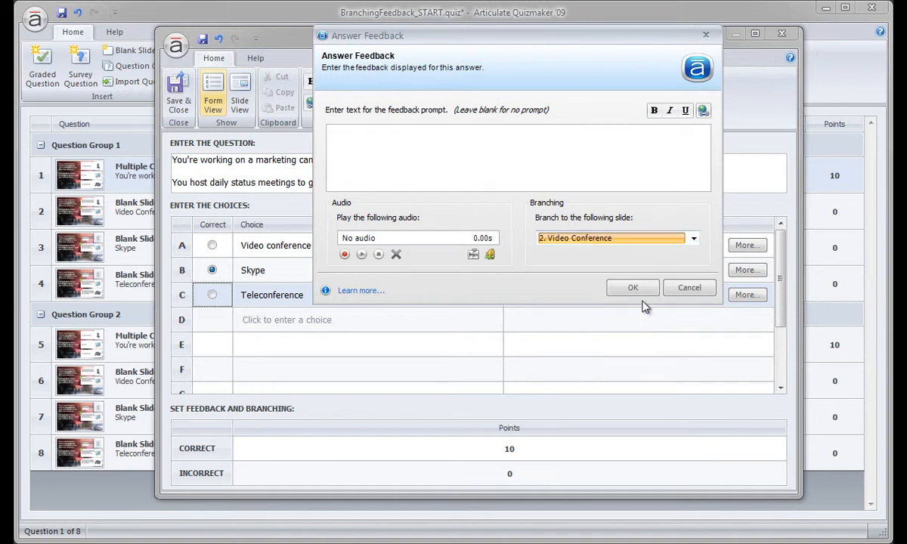
pyautogui.click(632, 288)
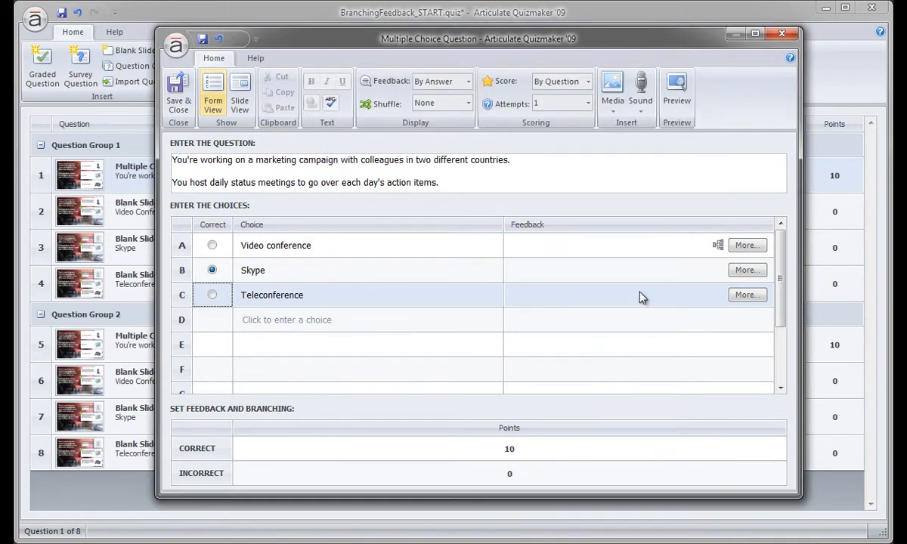
# Branch the Skype answer's feedback to slide 3. Skype.
pyautogui.click(748, 270)
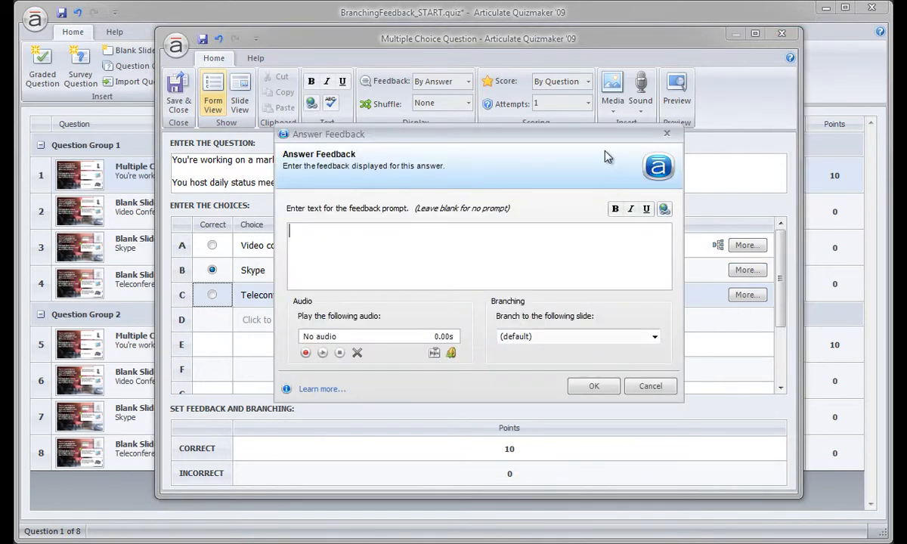
pyautogui.moveTo(605, 134); pyautogui.dragTo(612, 59)
pyautogui.click(649, 262)
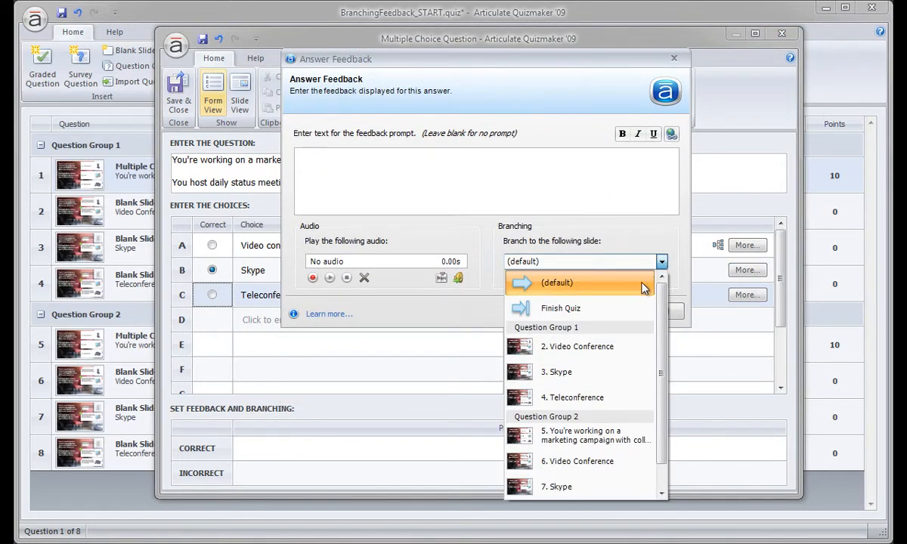
pyautogui.click(605, 371)
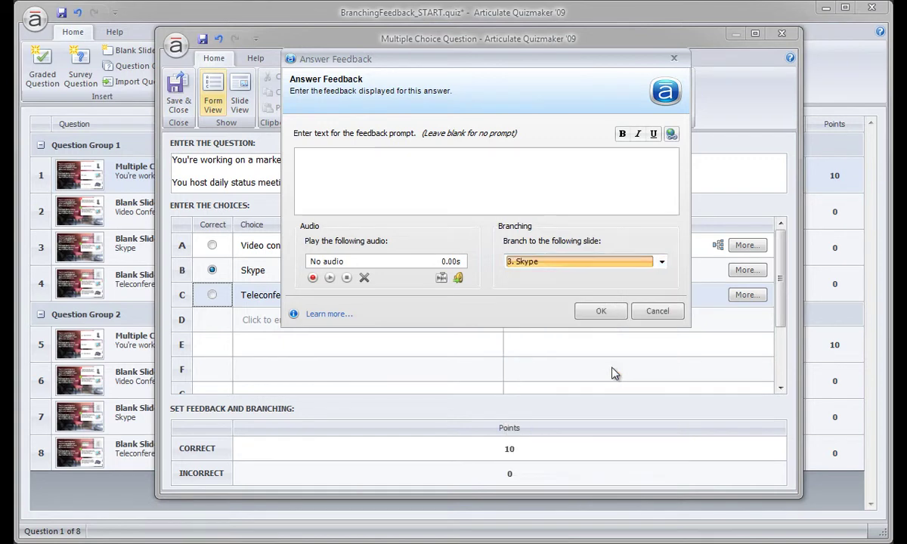
pyautogui.click(601, 312)
# Branch the Teleconference answer's feedback to slide 4. Teleconference.
pyautogui.click(747, 294)
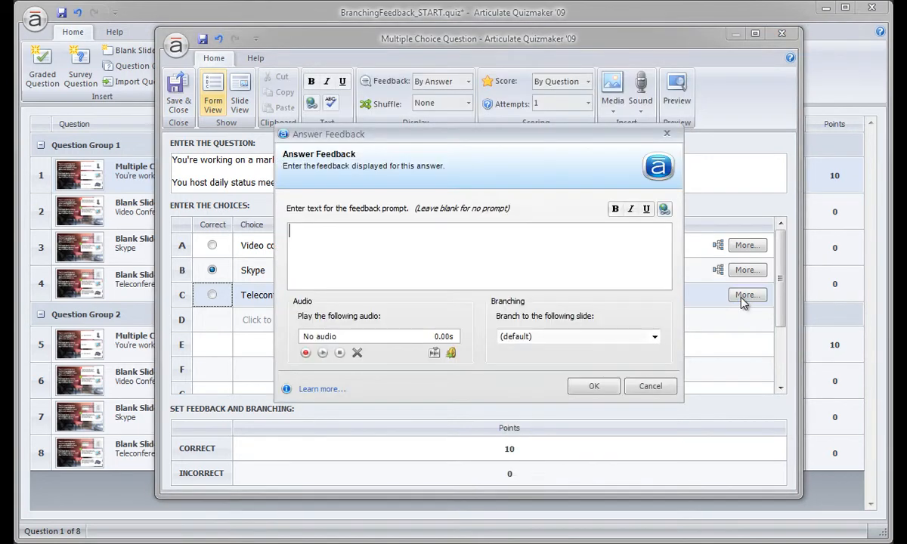
pyautogui.moveTo(593, 134); pyautogui.dragTo(575, 61)
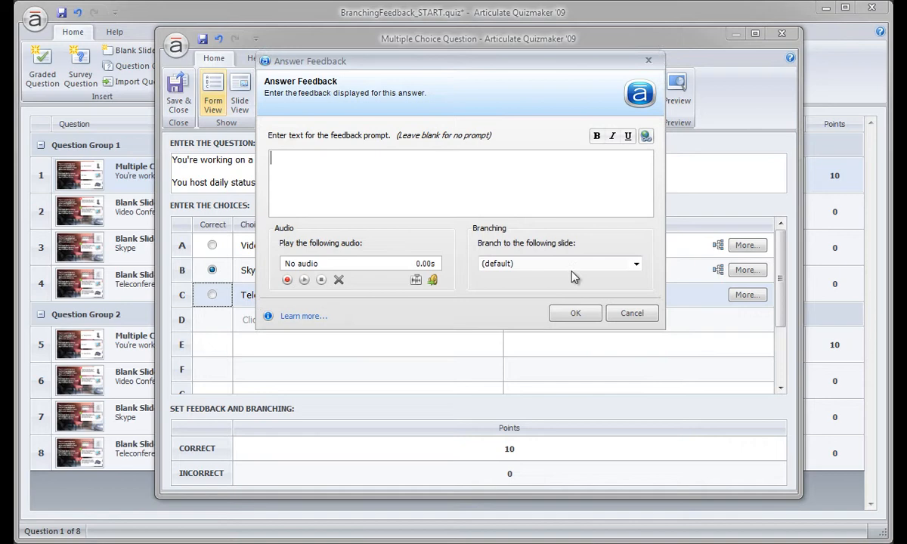
pyautogui.click(575, 263)
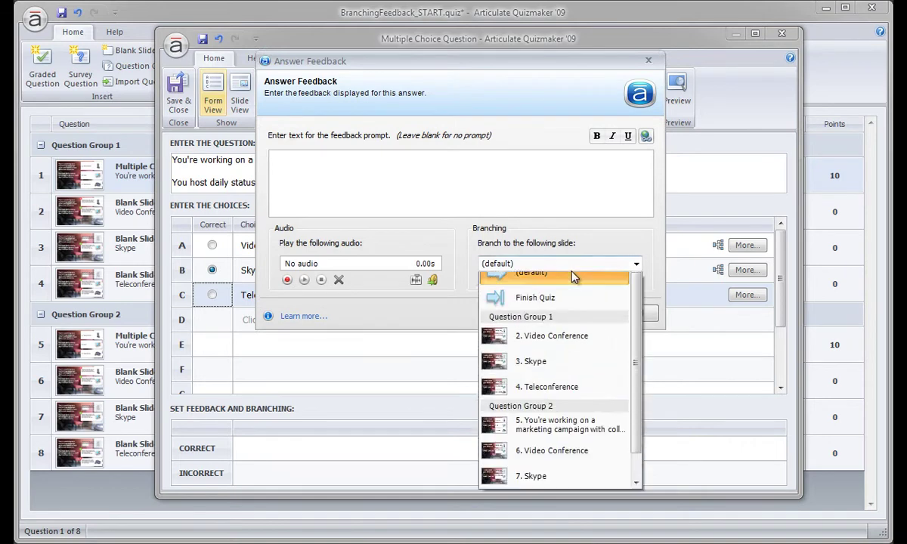
pyautogui.click(552, 401)
pyautogui.click(585, 316)
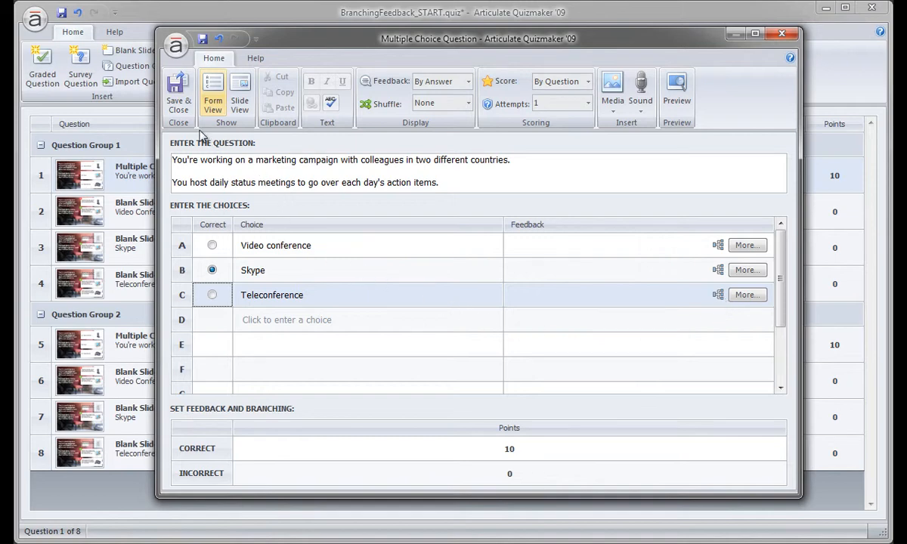
# Save and close the question, then open the Video Conference blank slide for editing.
pyautogui.click(181, 106)
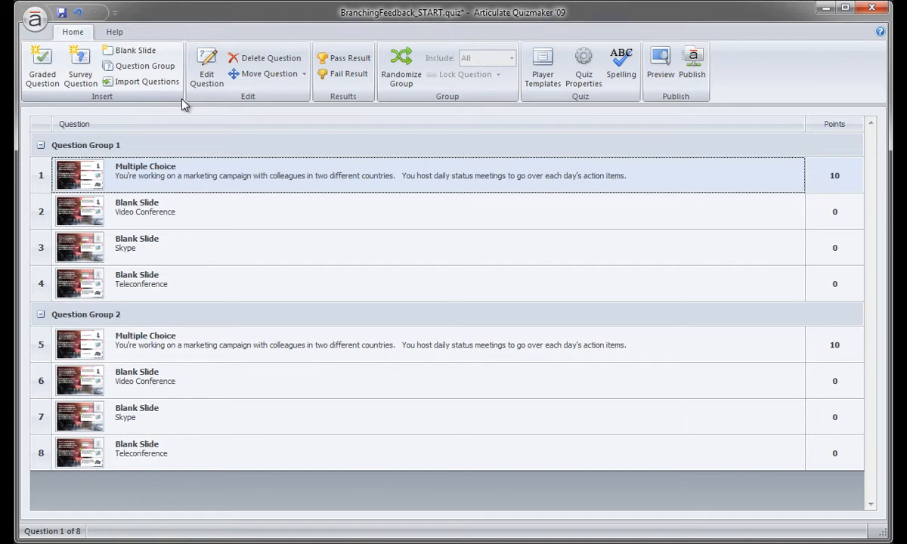
pyautogui.click(89, 218)
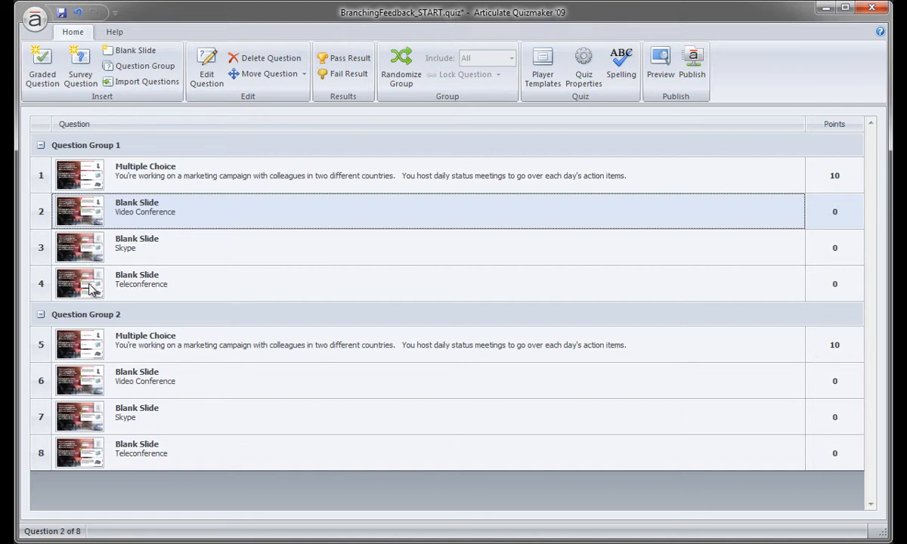
pyautogui.doubleClick(87, 216)
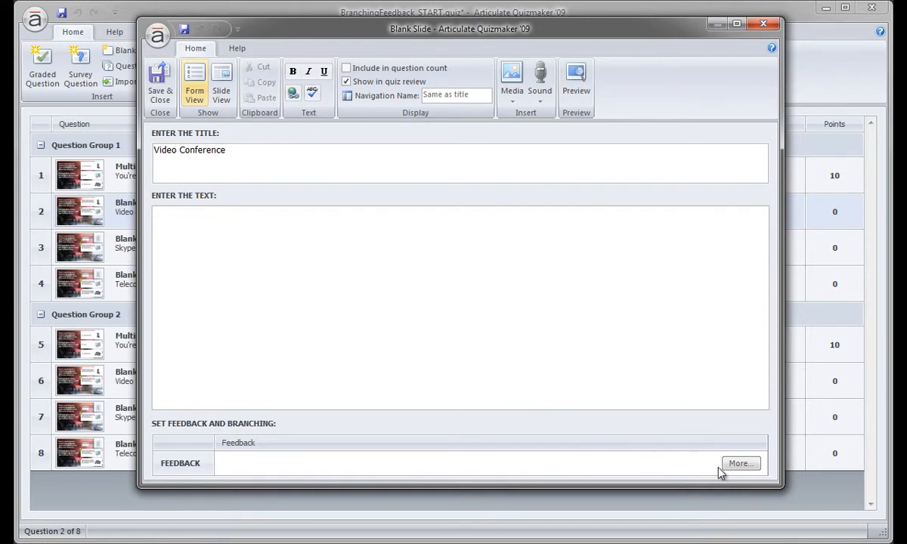
# Branch the Video Conference slide's feedback to slide 5, the Question Group 2 question, and save and close it.
pyautogui.click(740, 464)
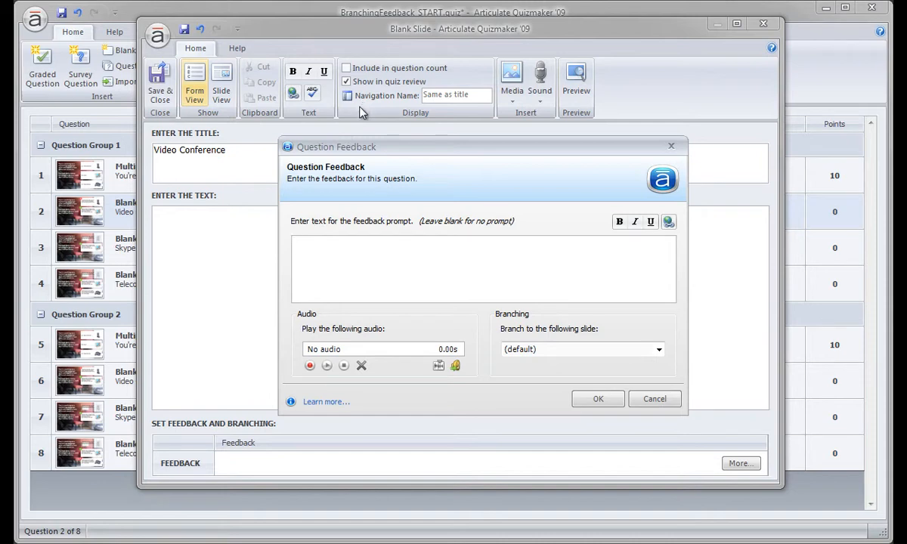
pyautogui.click(659, 349)
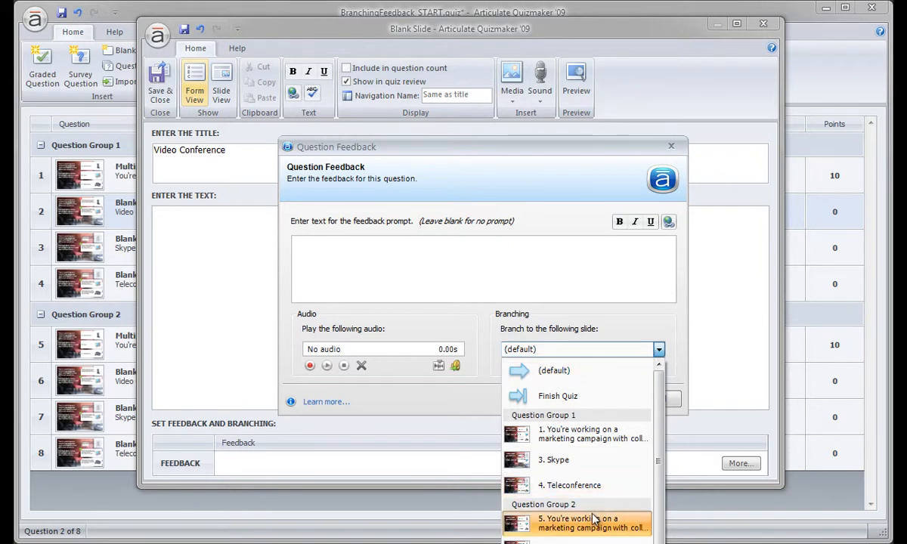
pyautogui.click(553, 370)
pyautogui.moveTo(519, 145)
pyautogui.mouseDown()
pyautogui.moveTo(499, 101)
pyautogui.moveTo(494, 32)
pyautogui.mouseUp()
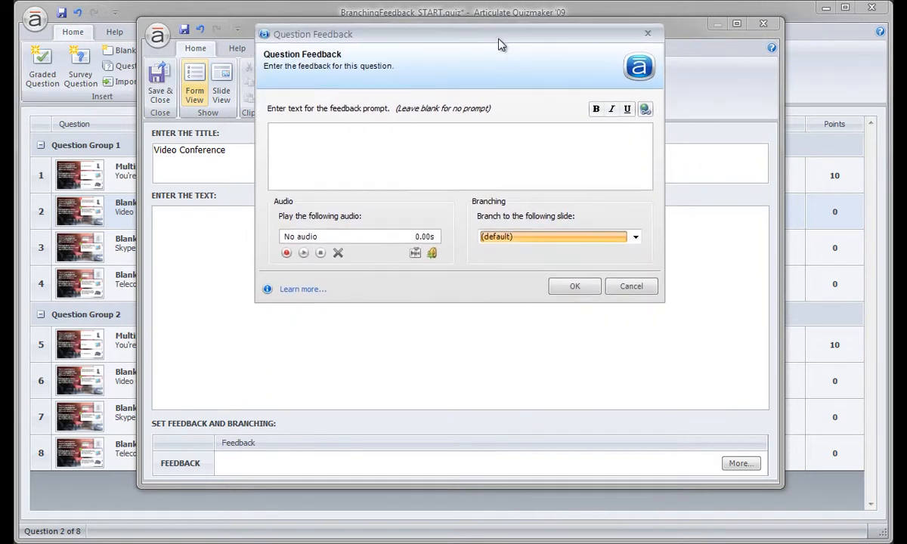
pyautogui.click(529, 237)
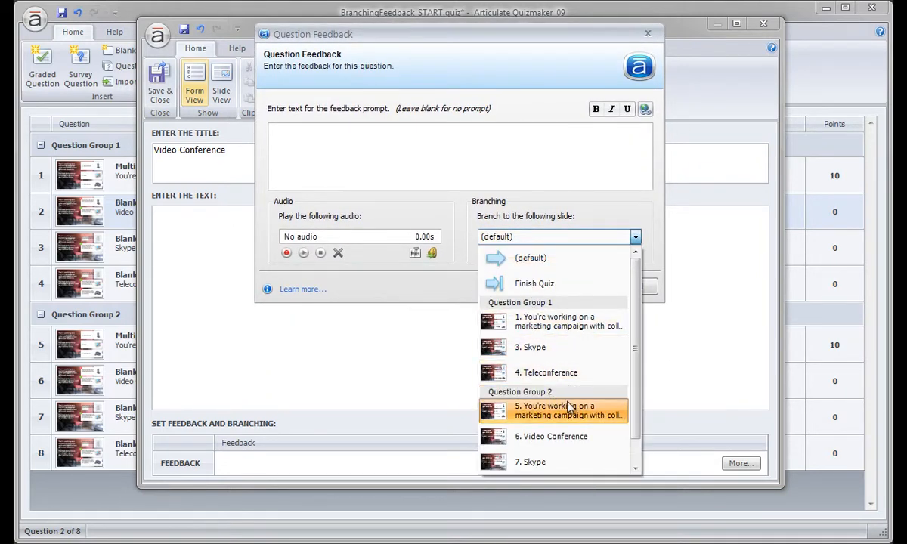
pyautogui.click(587, 416)
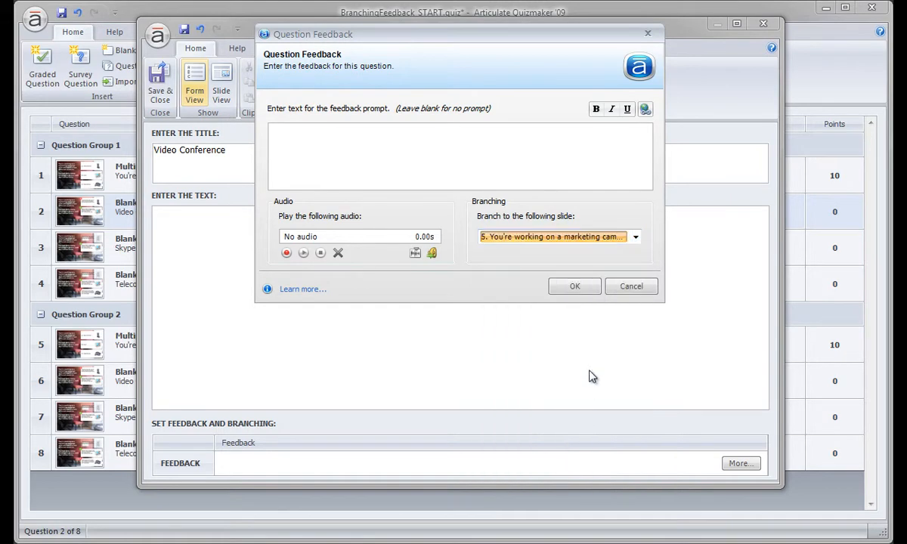
pyautogui.click(577, 290)
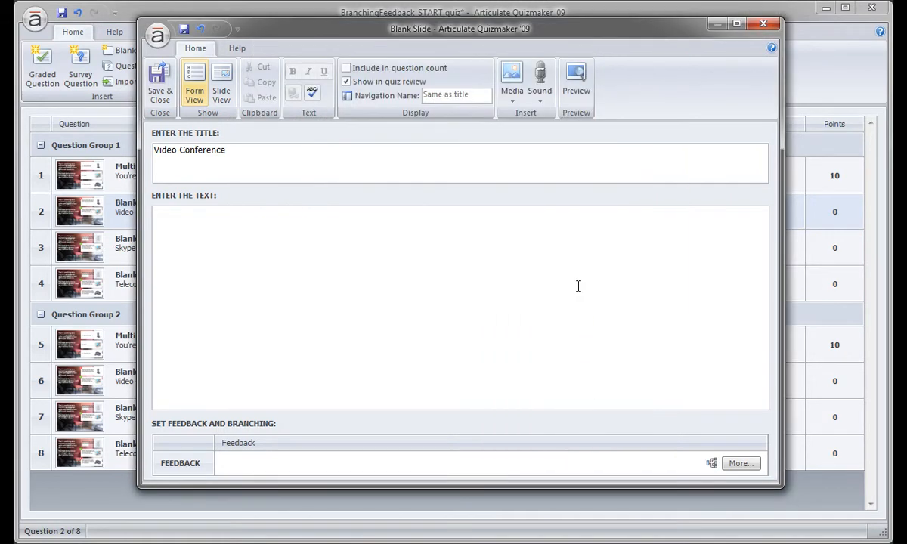
pyautogui.click(161, 89)
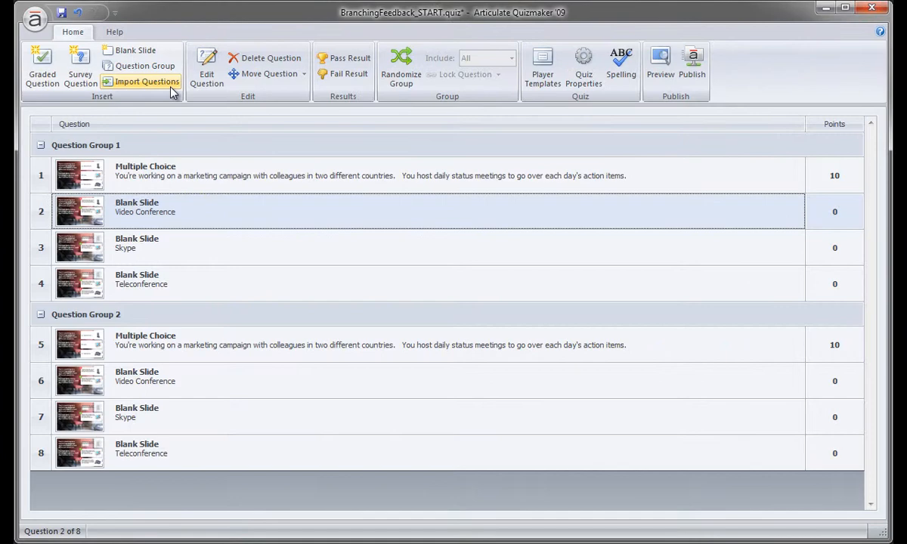
# Open the Skype slide and branch its feedback to slide 5, the Question Group 2 question.
pyautogui.doubleClick(153, 246)
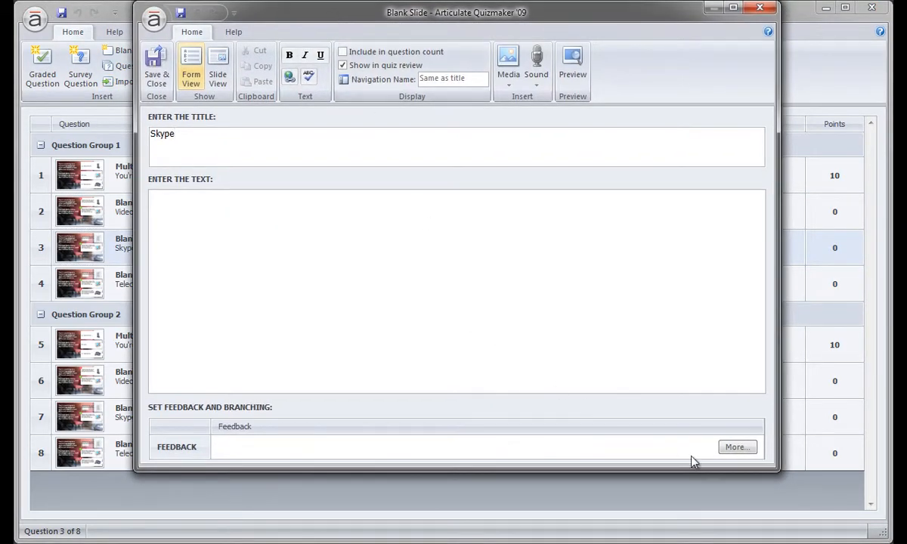
pyautogui.click(724, 450)
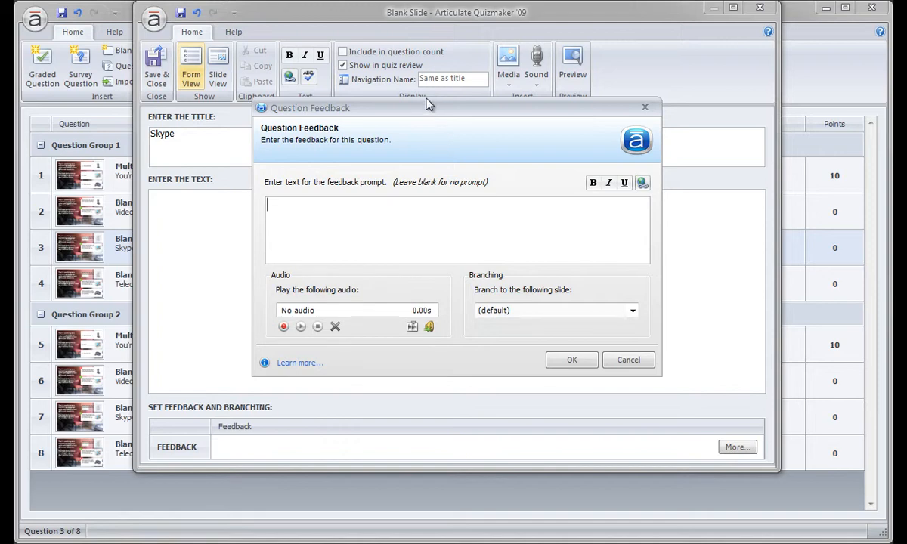
pyautogui.moveTo(404, 107); pyautogui.dragTo(395, 67)
pyautogui.click(529, 272)
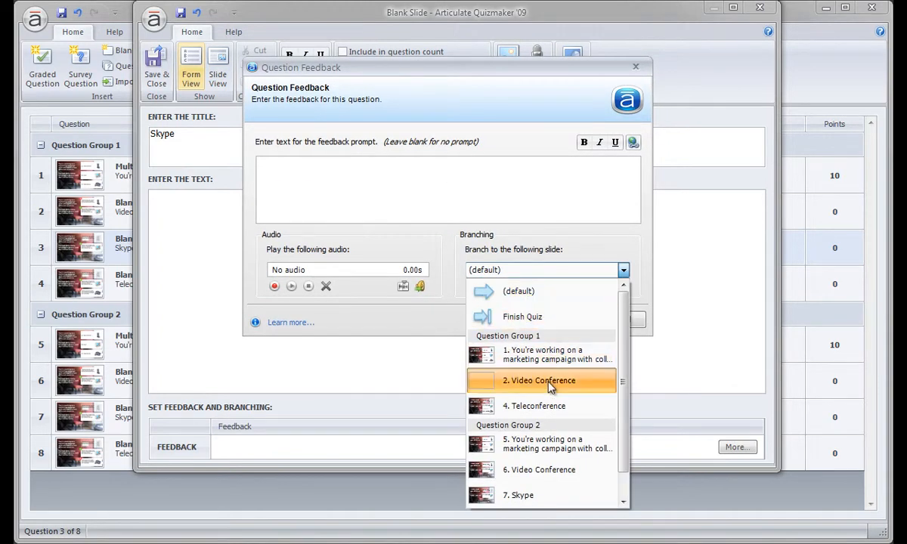
pyautogui.click(566, 443)
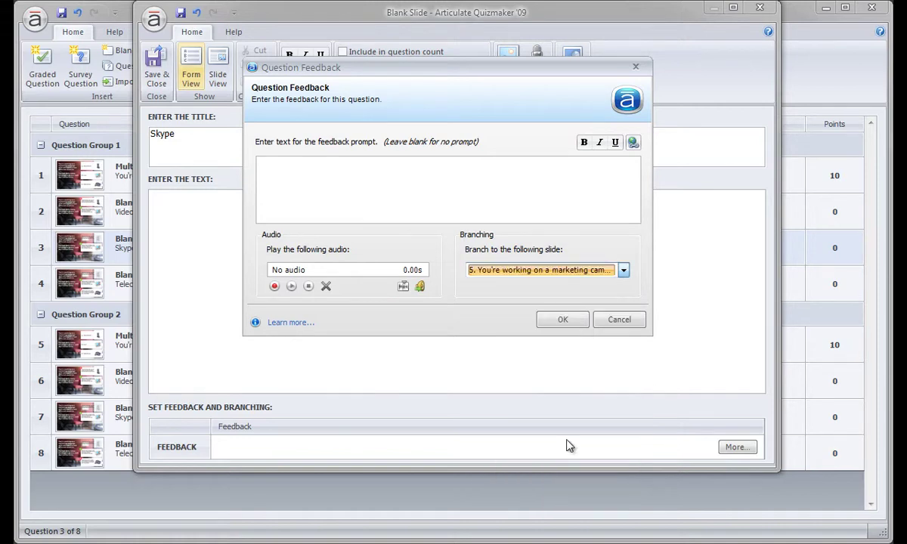
pyautogui.click(563, 320)
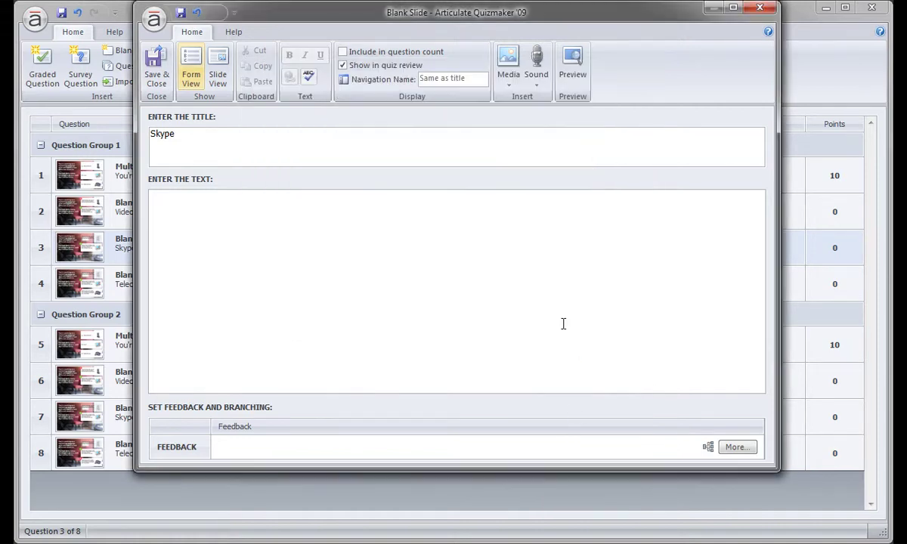
# Use Edit Next Question from the application menu to move to the Teleconference slide.
pyautogui.click(154, 20)
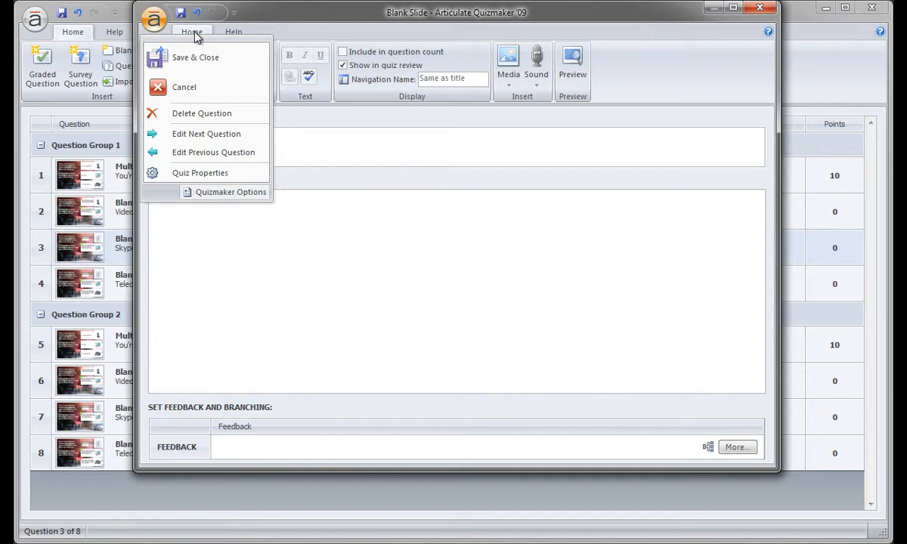
pyautogui.click(291, 23)
pyautogui.moveTo(306, 19); pyautogui.dragTo(321, 36)
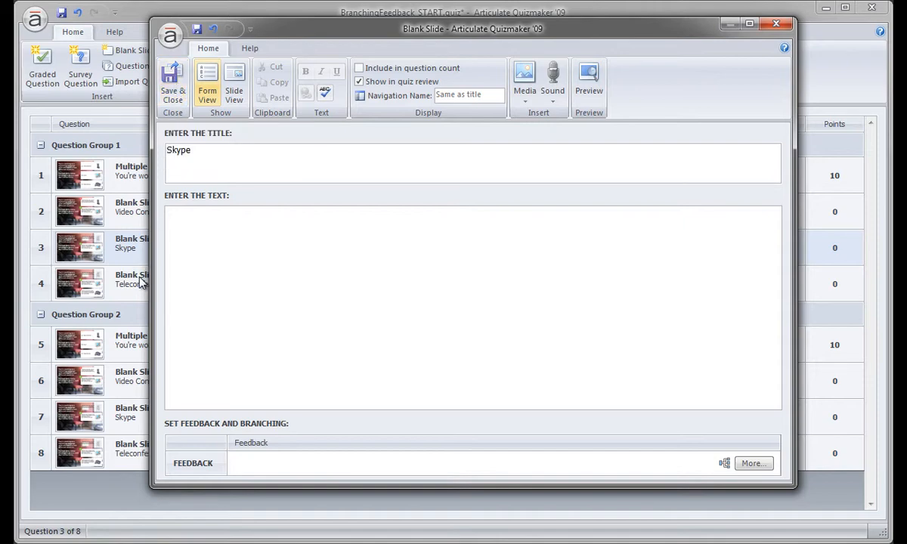
pyautogui.click(170, 36)
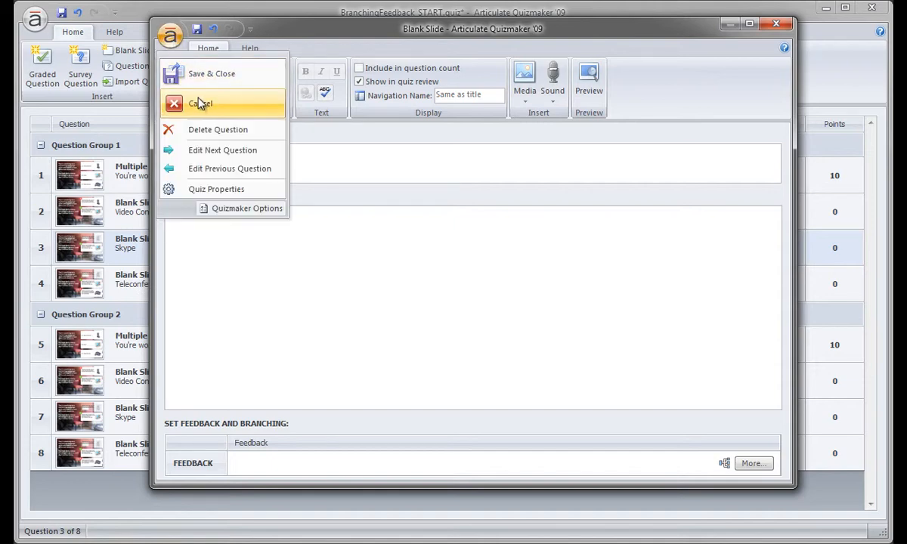
pyautogui.click(223, 151)
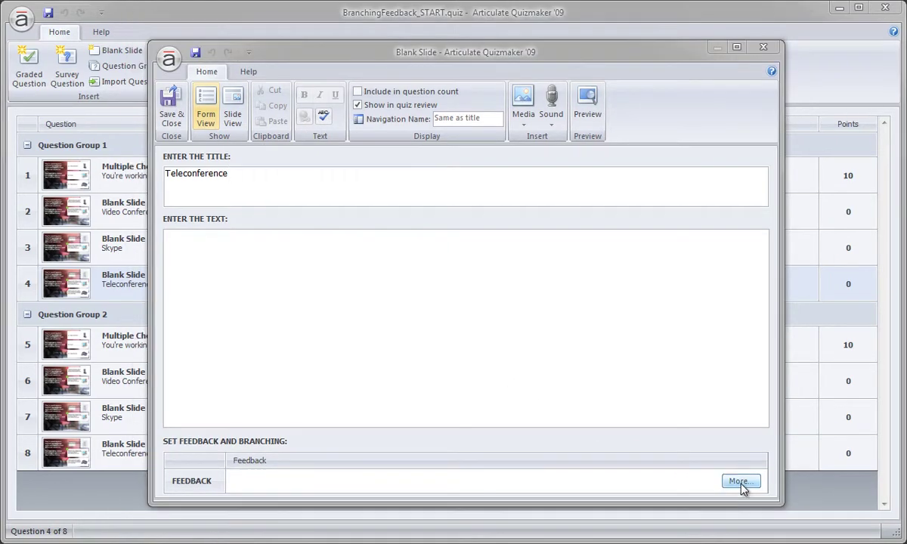
# Branch the Teleconference slide's feedback to slide 5, the Question Group 2 question, and save and close.
pyautogui.click(733, 483)
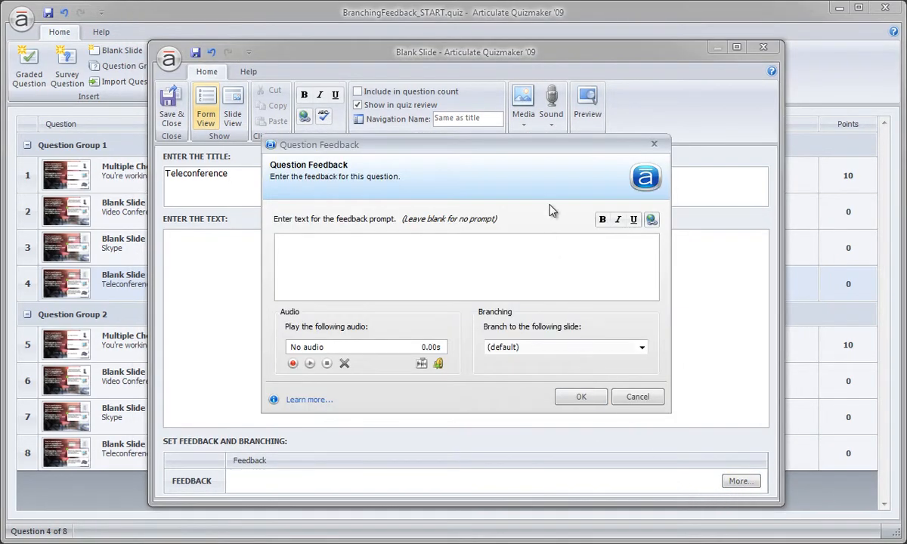
pyautogui.moveTo(539, 147); pyautogui.dragTo(542, 78)
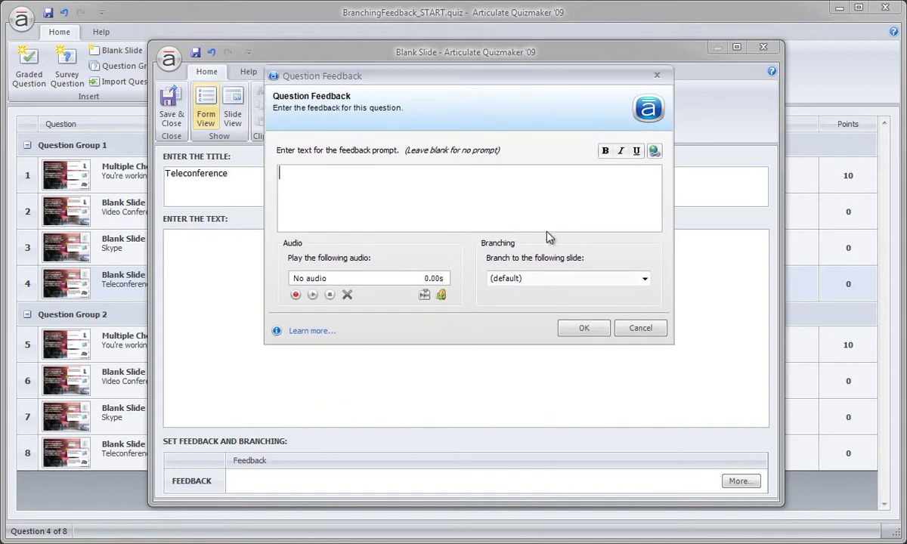
pyautogui.click(594, 286)
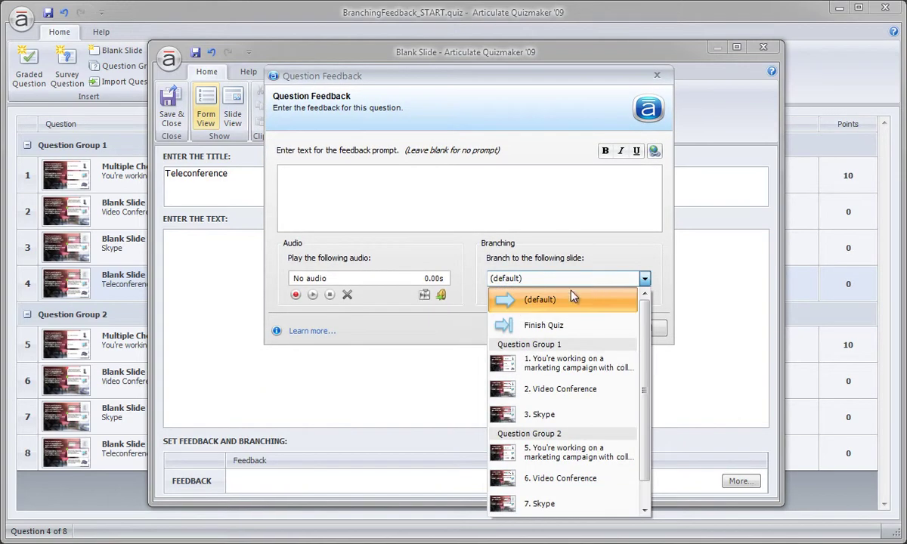
pyautogui.click(557, 453)
pyautogui.click(583, 330)
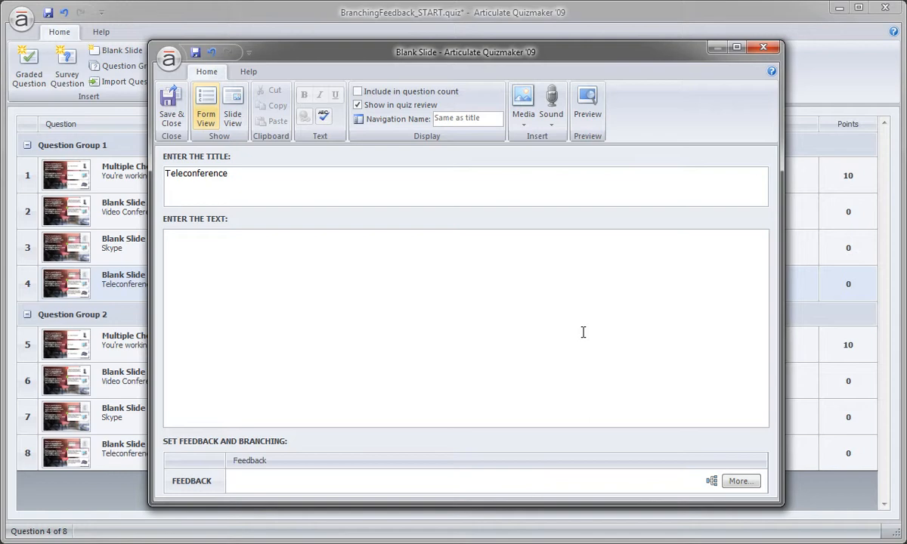
pyautogui.click(170, 102)
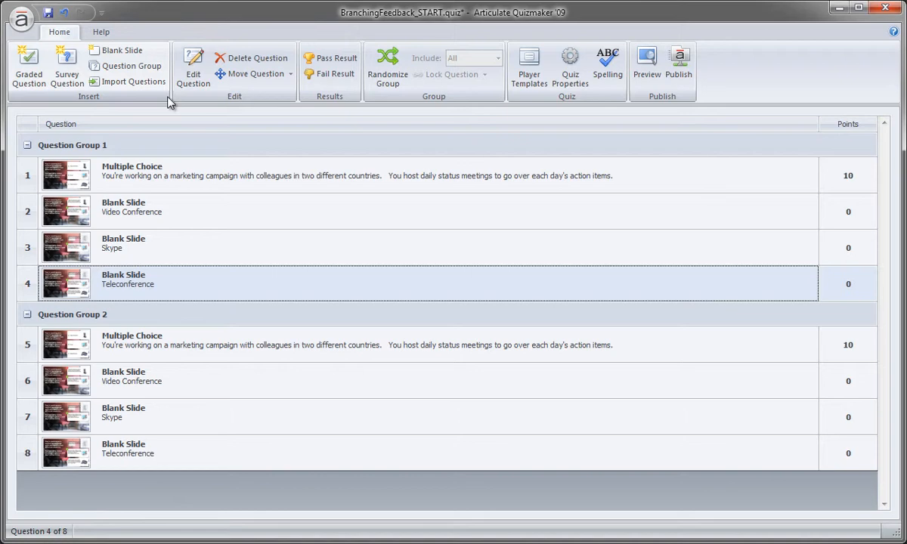
# Preview the quiz, answer Video conference on question 1 and submit to see its feedback.
pyautogui.click(647, 64)
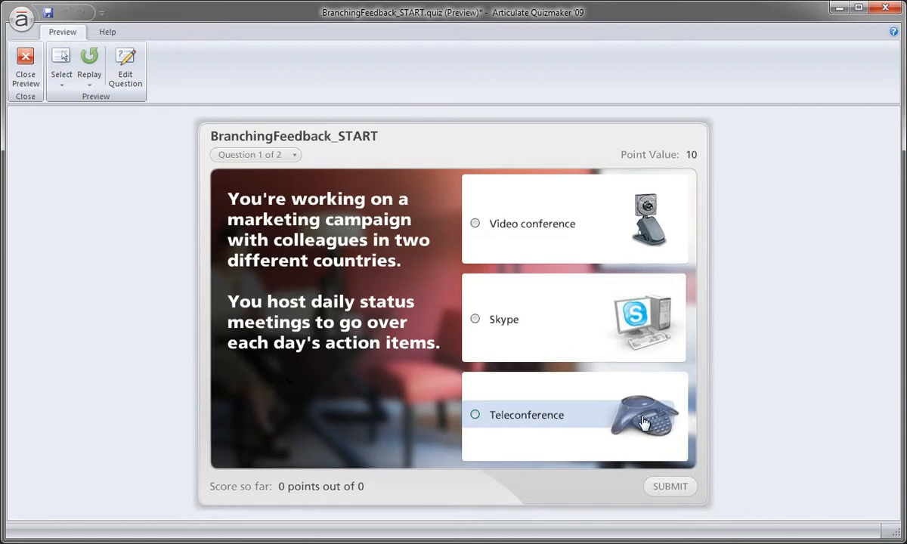
pyautogui.click(527, 227)
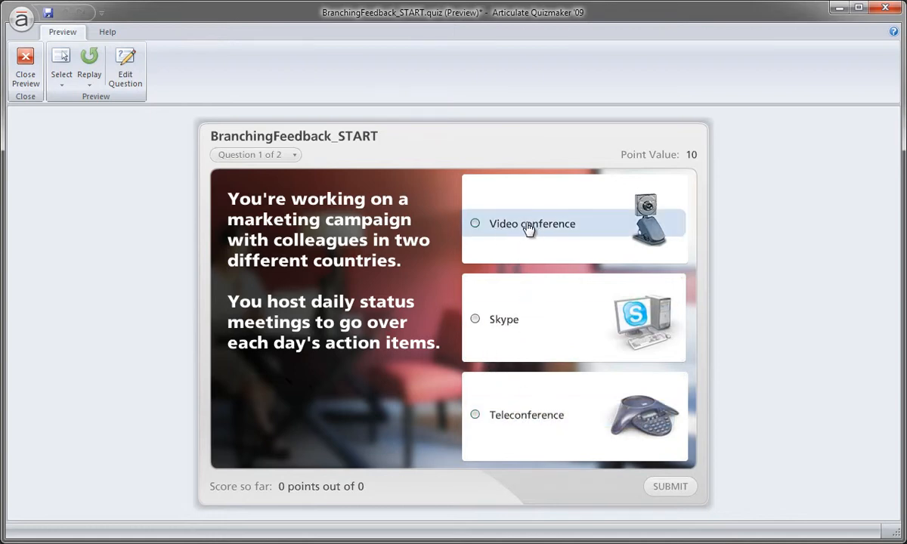
pyautogui.click(668, 485)
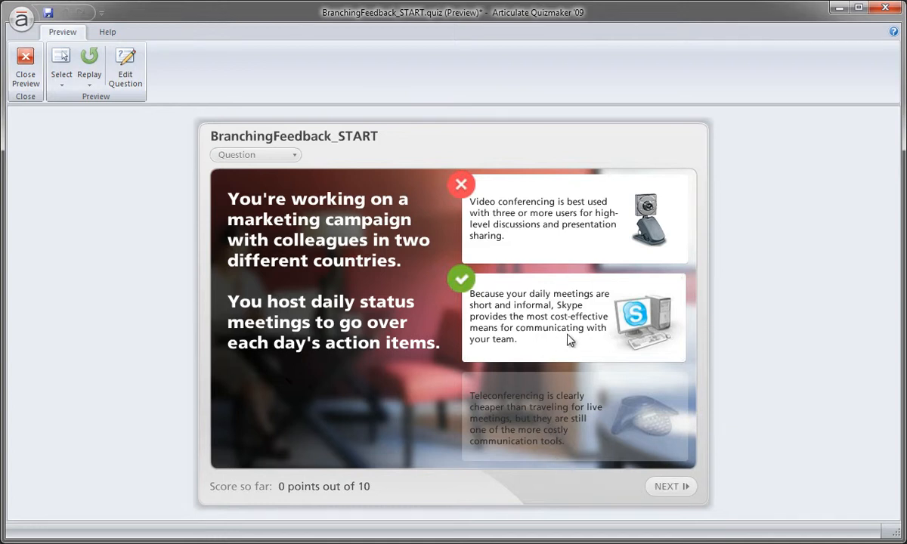
# Advance the preview from the Video Conference feedback slide to Question 2 of 2.
pyautogui.click(668, 487)
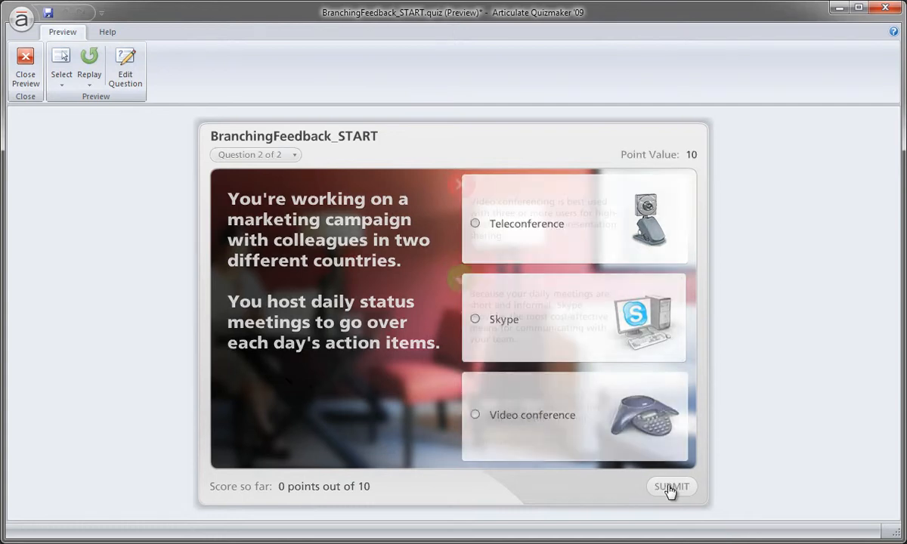